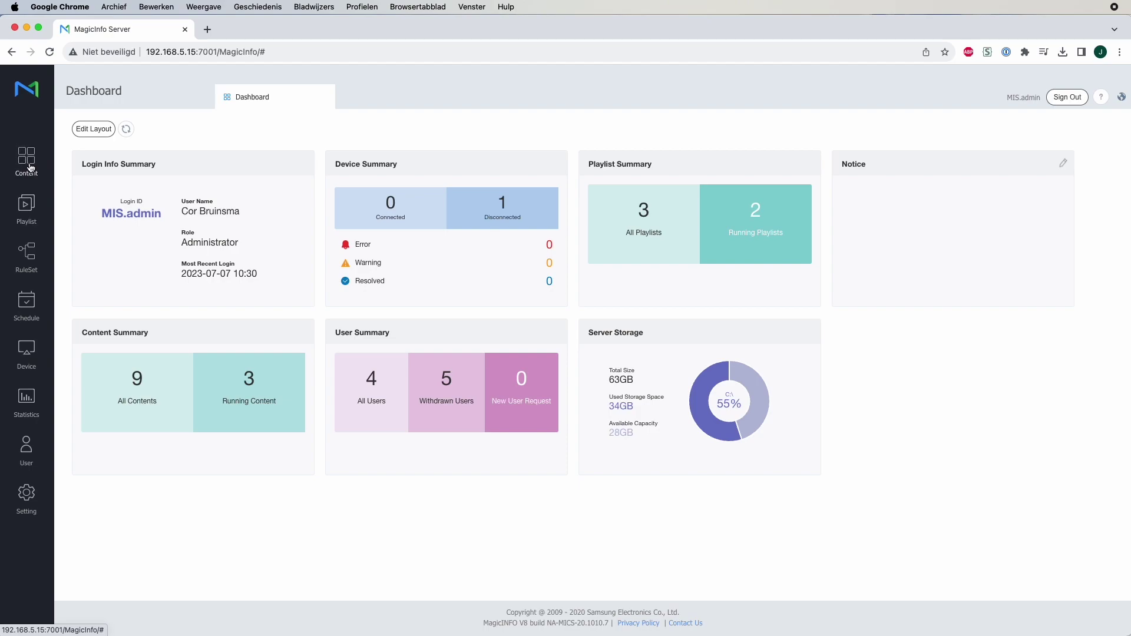
# Step: Create a new playlist from the Playlist page and open its editor
pyautogui.click(27, 206)
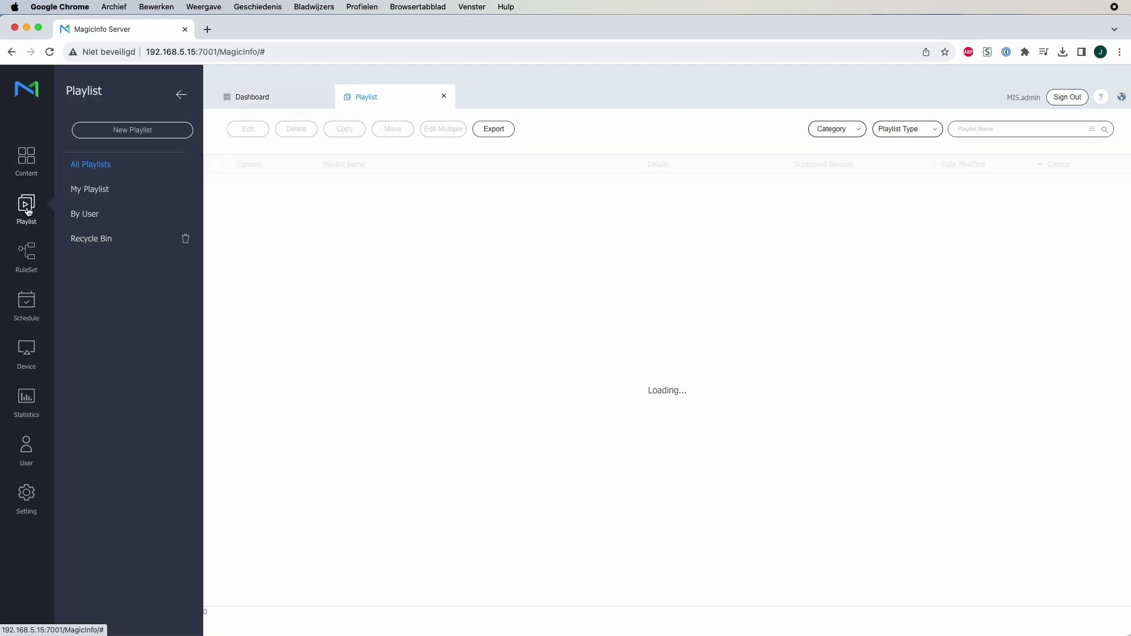
pyautogui.click(137, 133)
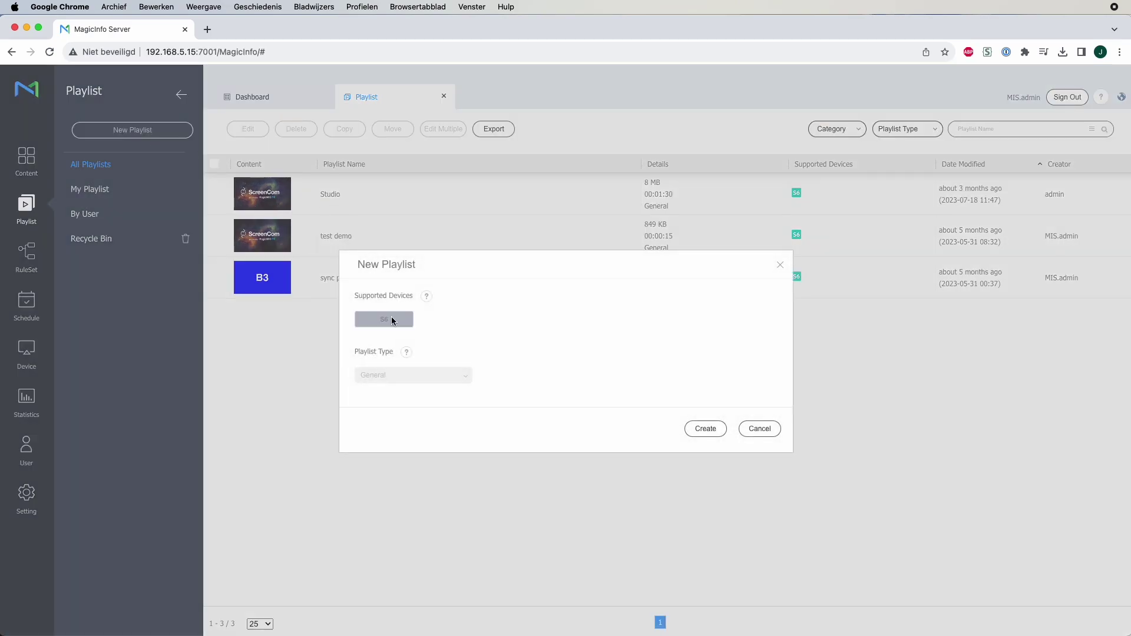
pyautogui.click(706, 429)
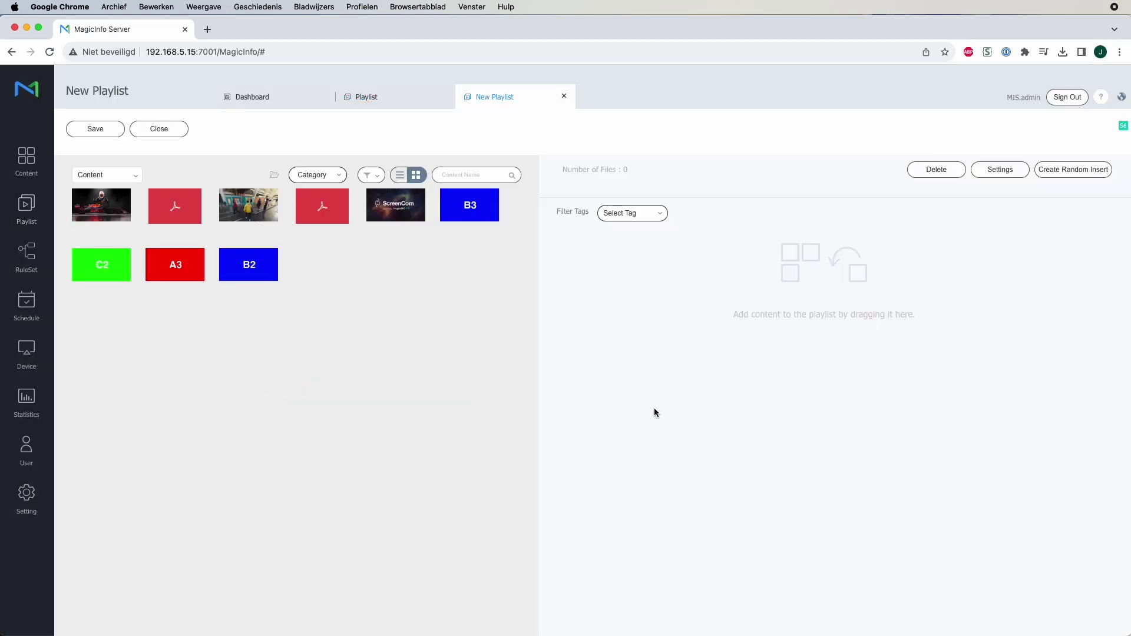
# Step: Add the A3, B2 and C2 tiles to the playlist, five seconds each
pyautogui.click(161, 276)
pyautogui.click(245, 276)
pyautogui.click(120, 273)
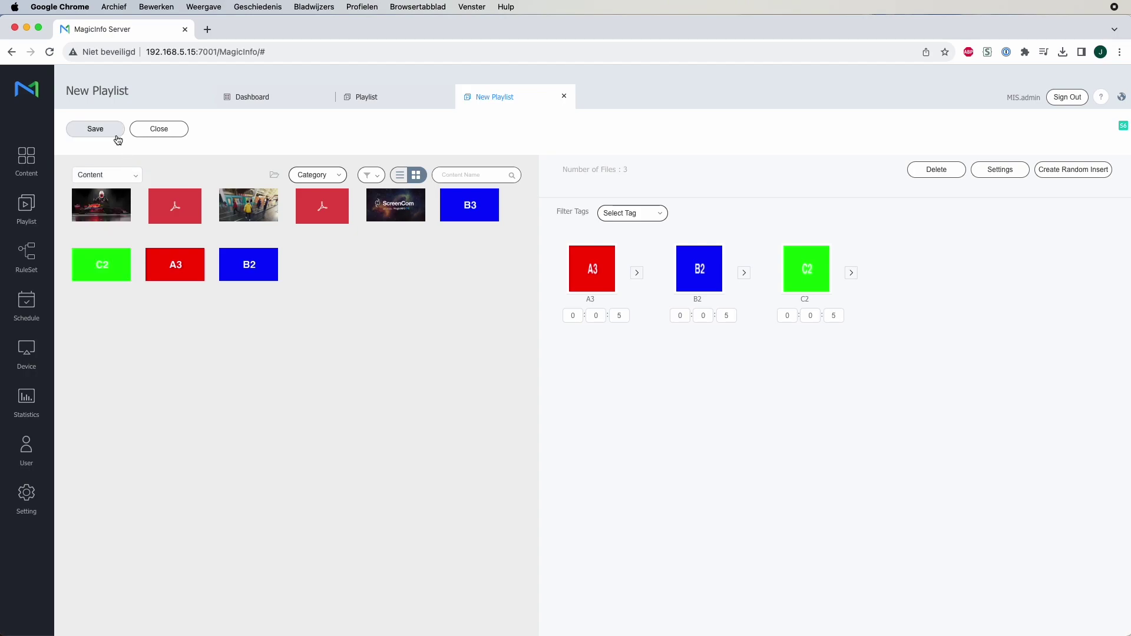
# Step: Save the playlist as 'Playlist1' in the default group
pyautogui.click(115, 134)
pyautogui.tripleClick(599, 286)
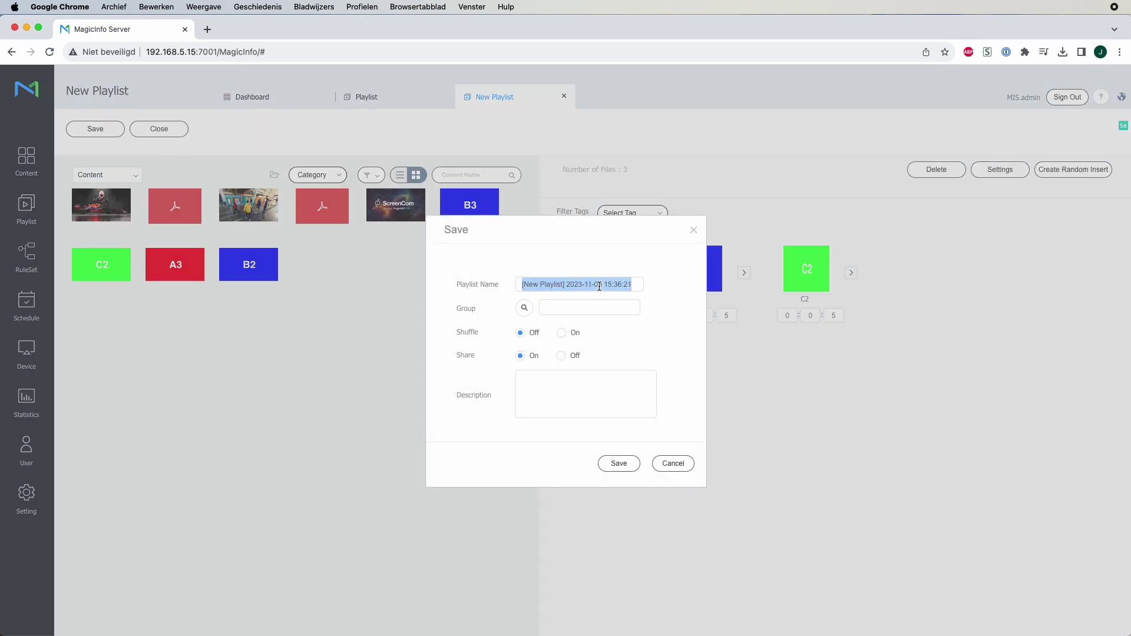
pyautogui.write('Play')
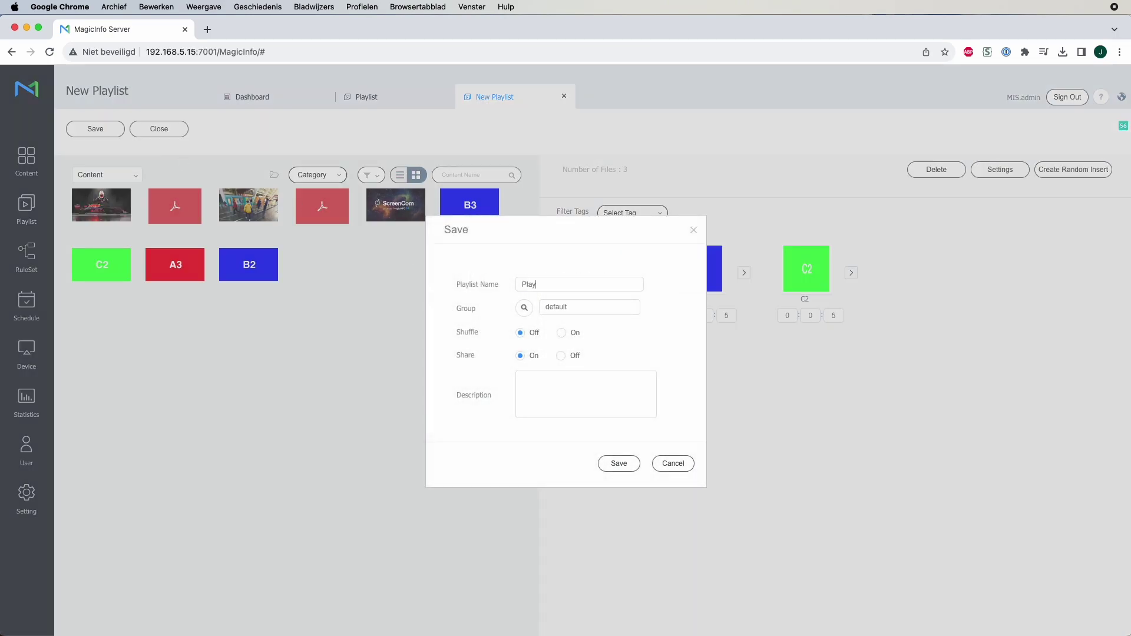
pyautogui.write('list')
pyautogui.write('1')
pyautogui.click(630, 463)
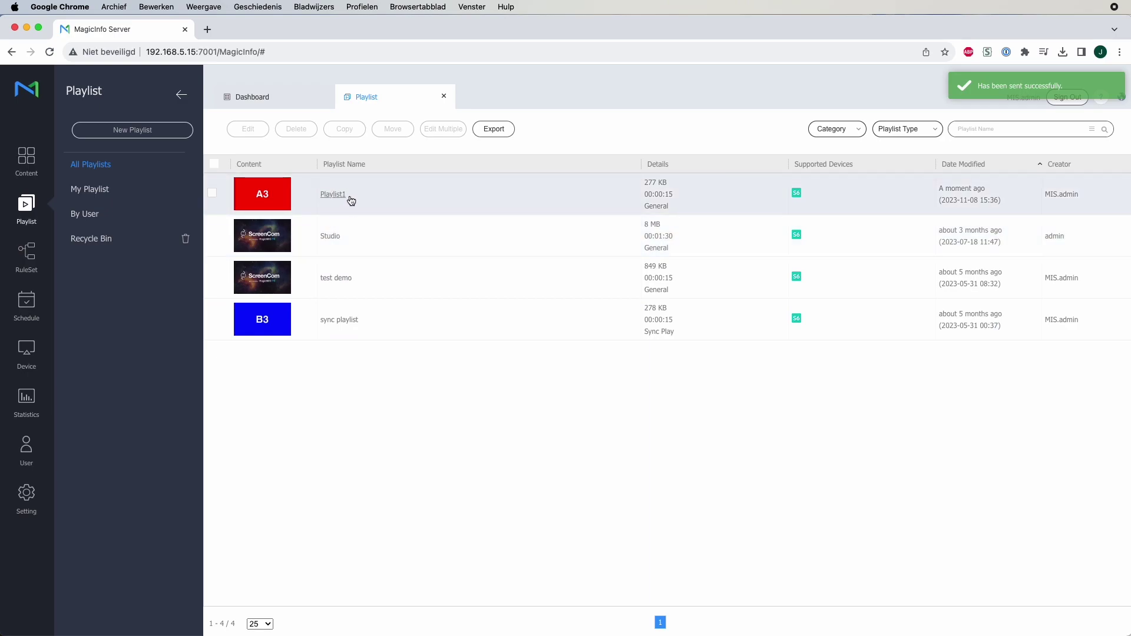
# Step: Create a new General content schedule for S6 devices
pyautogui.click(28, 305)
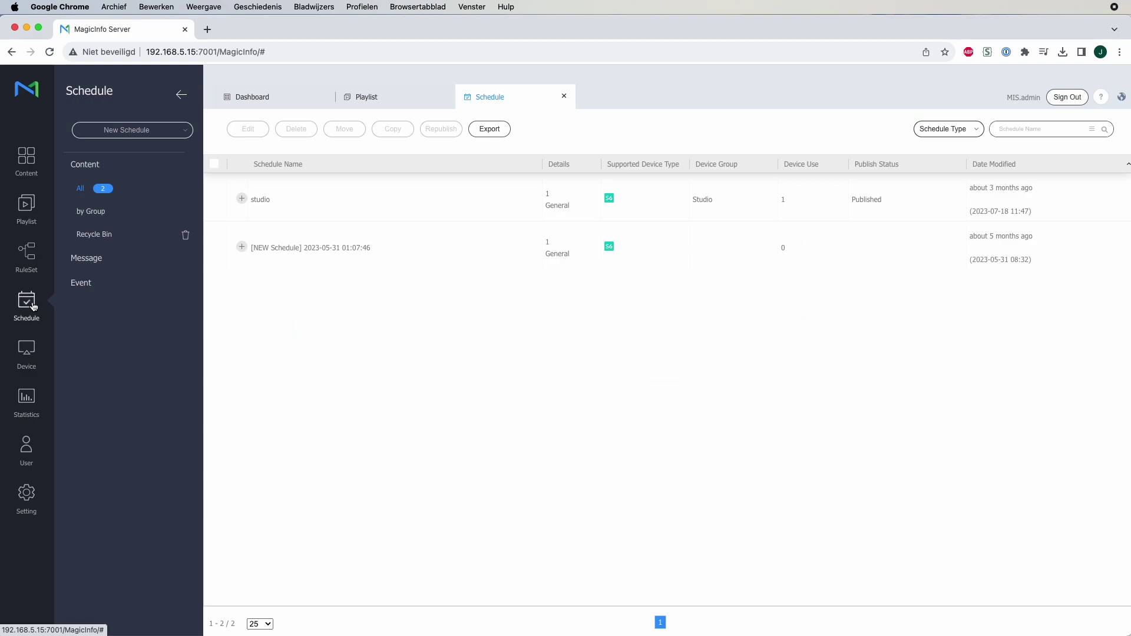
pyautogui.click(133, 131)
pyautogui.click(92, 156)
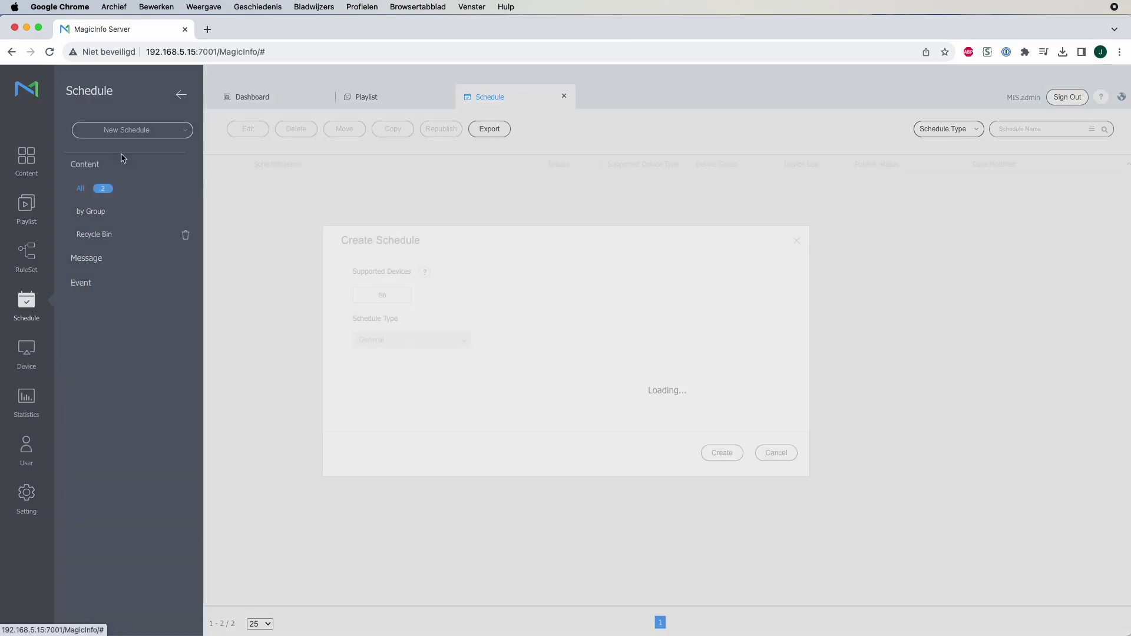
pyautogui.click(398, 298)
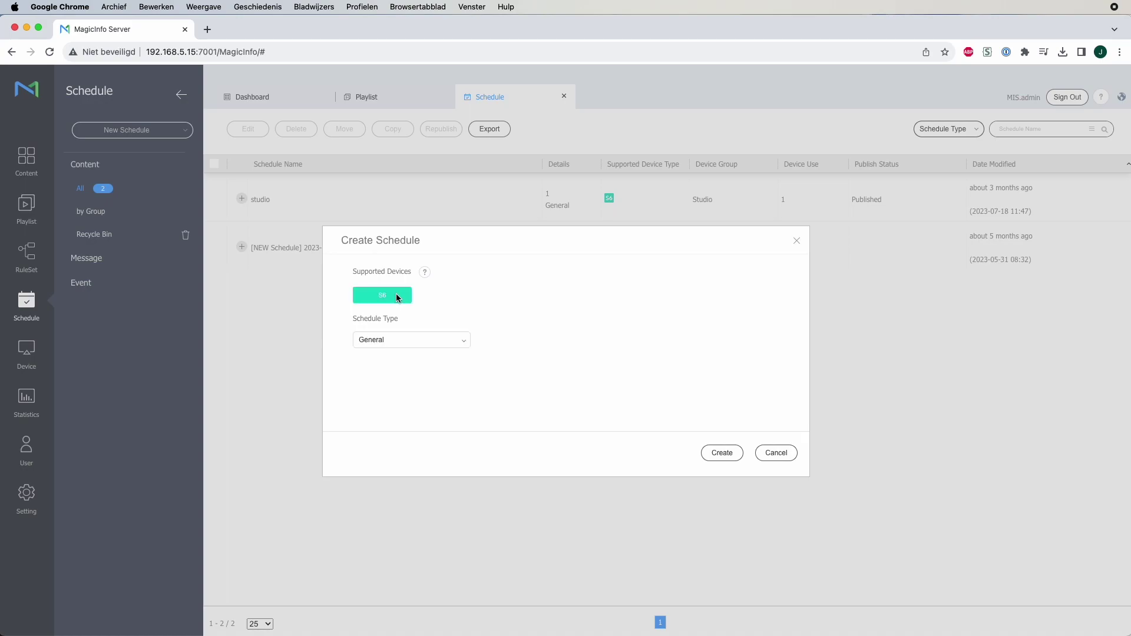
pyautogui.click(722, 454)
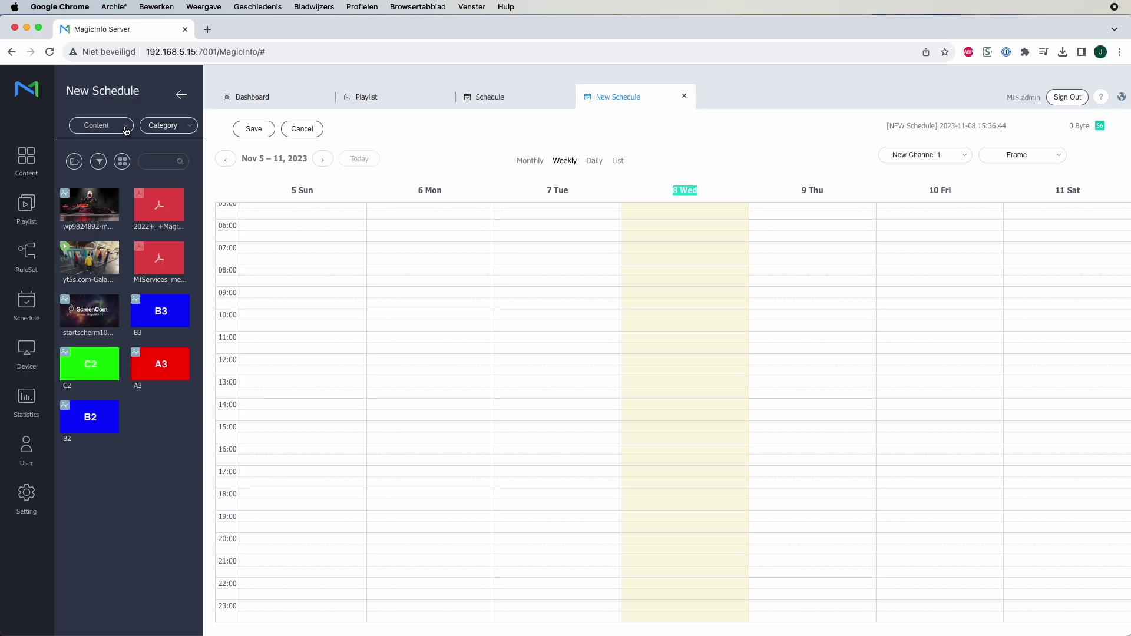
# Step: Place Playlist1 on Wednesday as a daily 24-hour entry with no expiry
pyautogui.click(126, 130)
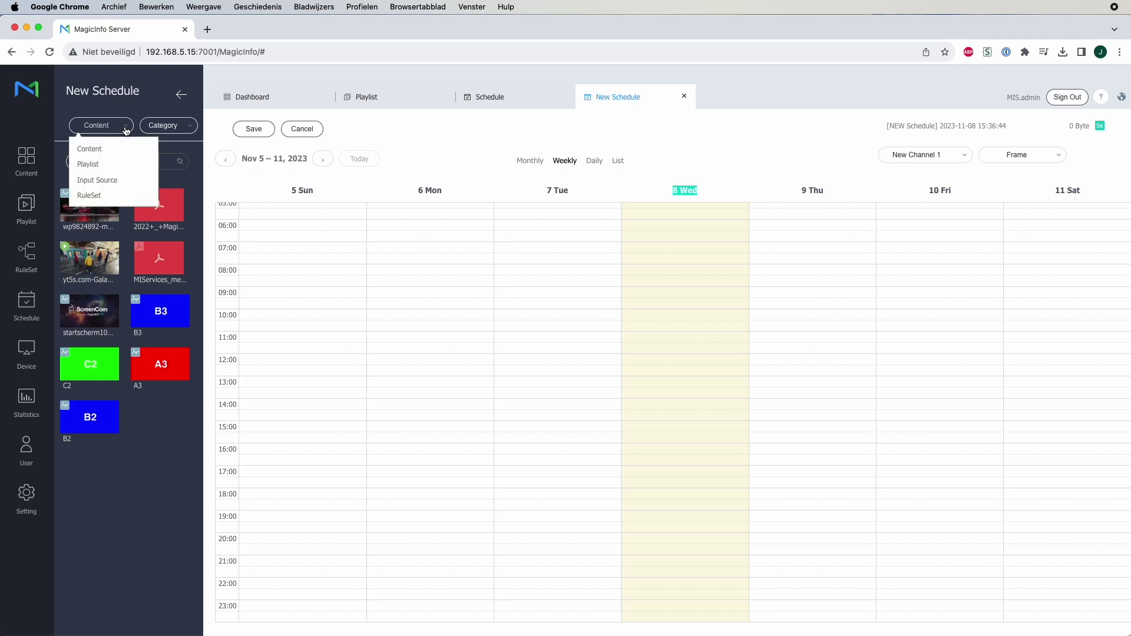
pyautogui.click(96, 167)
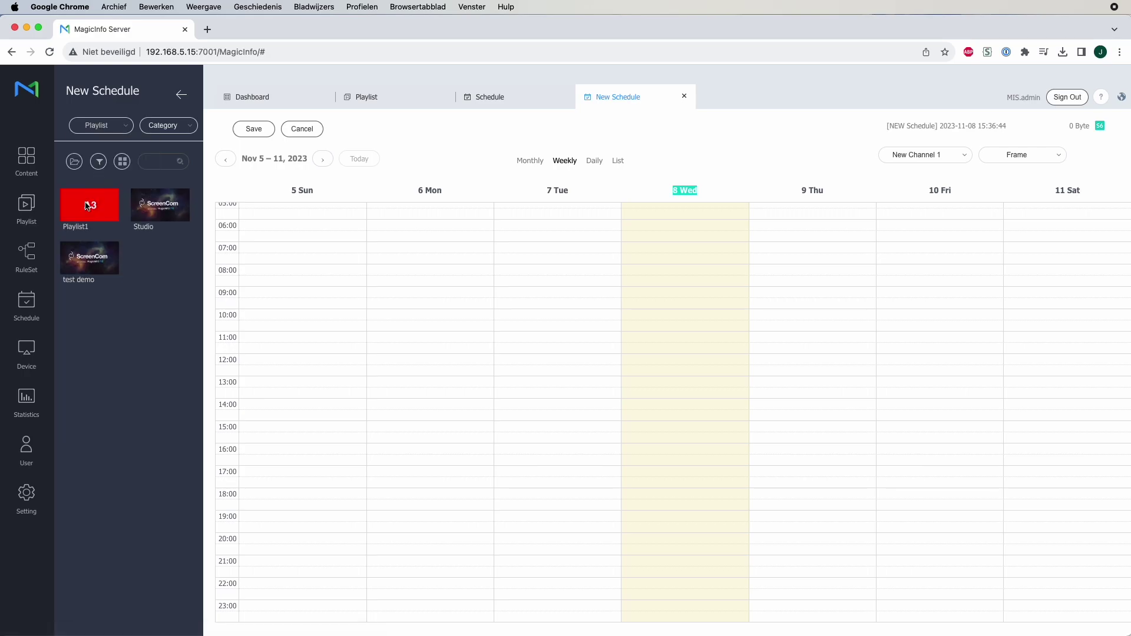
pyautogui.moveTo(88, 205)
pyautogui.mouseDown()
pyautogui.moveTo(464, 265)
pyautogui.moveTo(671, 330)
pyautogui.mouseUp()
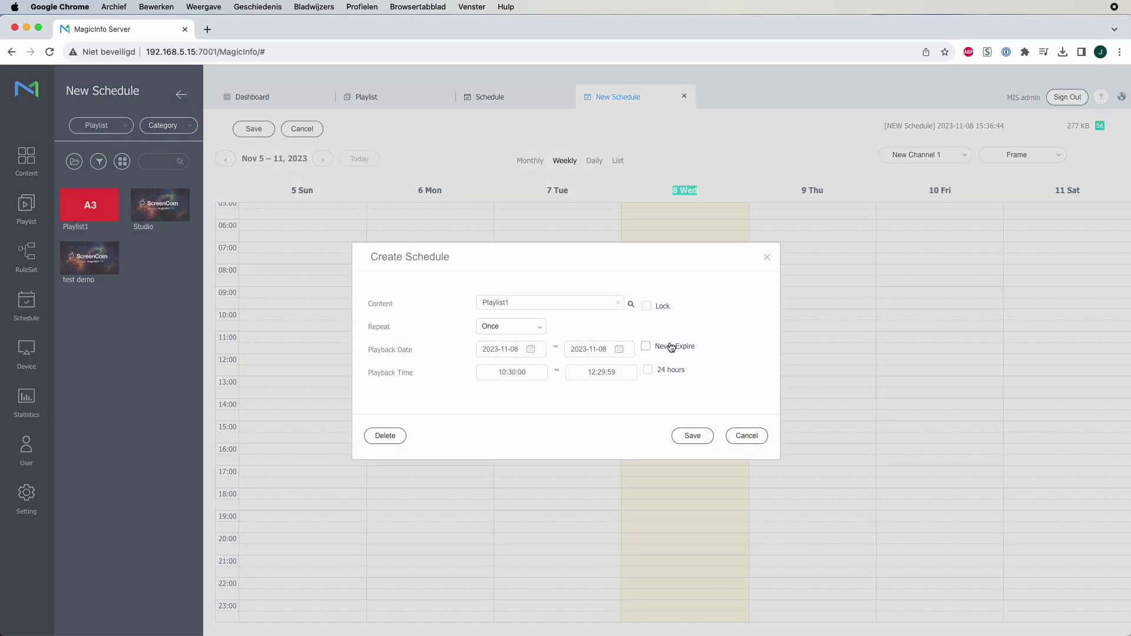
pyautogui.click(671, 345)
pyautogui.click(673, 372)
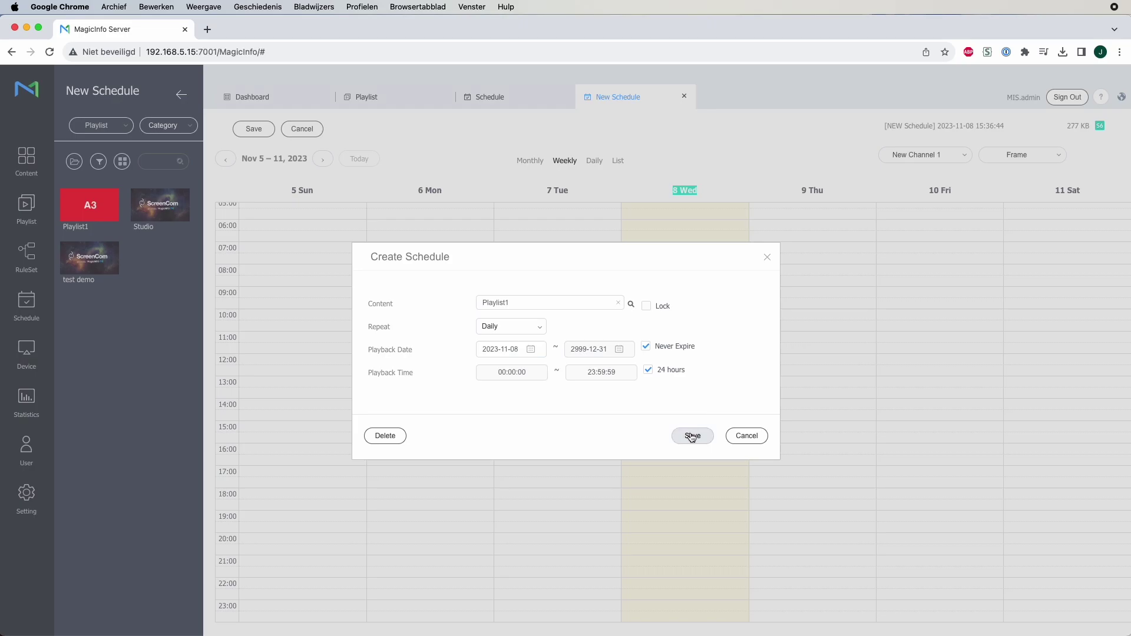
pyautogui.click(692, 436)
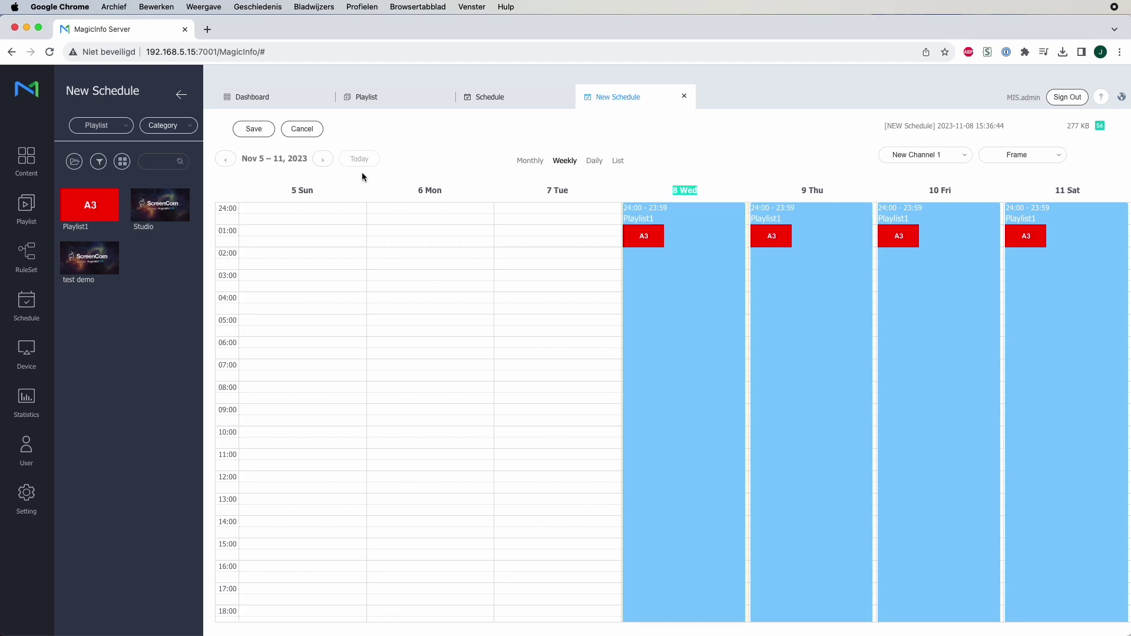
# Step: In the schedule's save dialog, choose the Studio display group as publish target
pyautogui.click(254, 129)
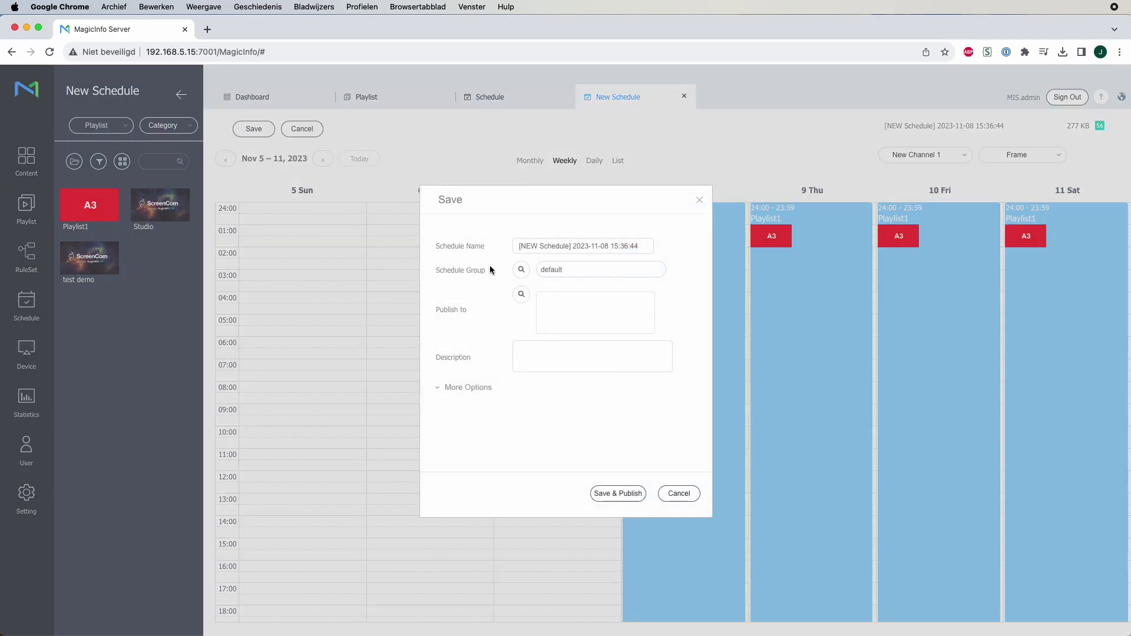
pyautogui.click(521, 296)
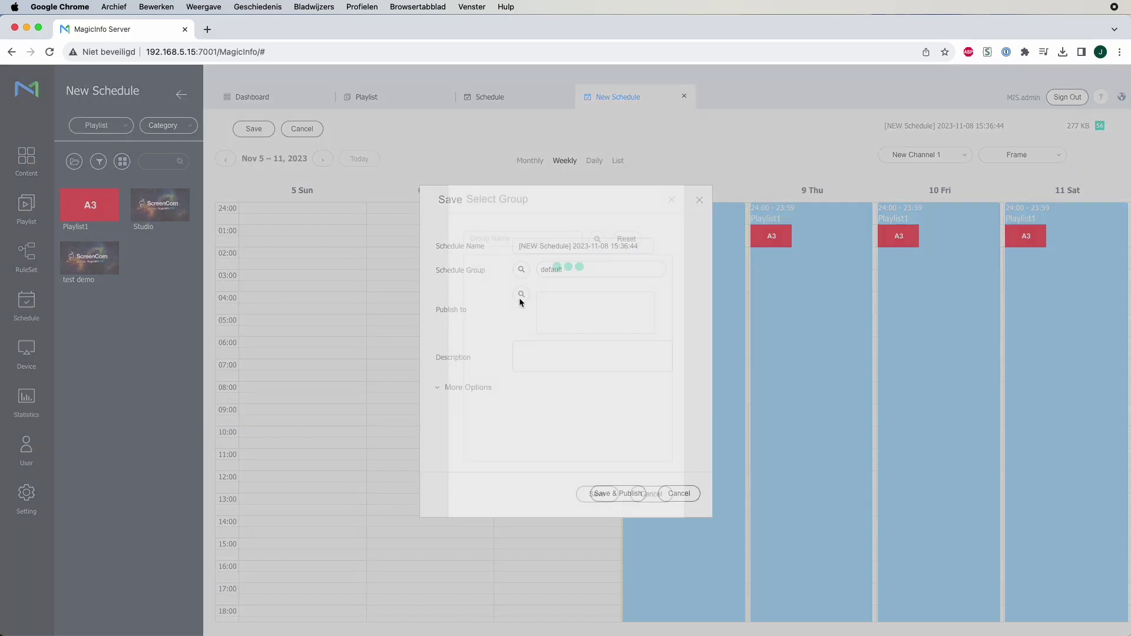
pyautogui.click(478, 269)
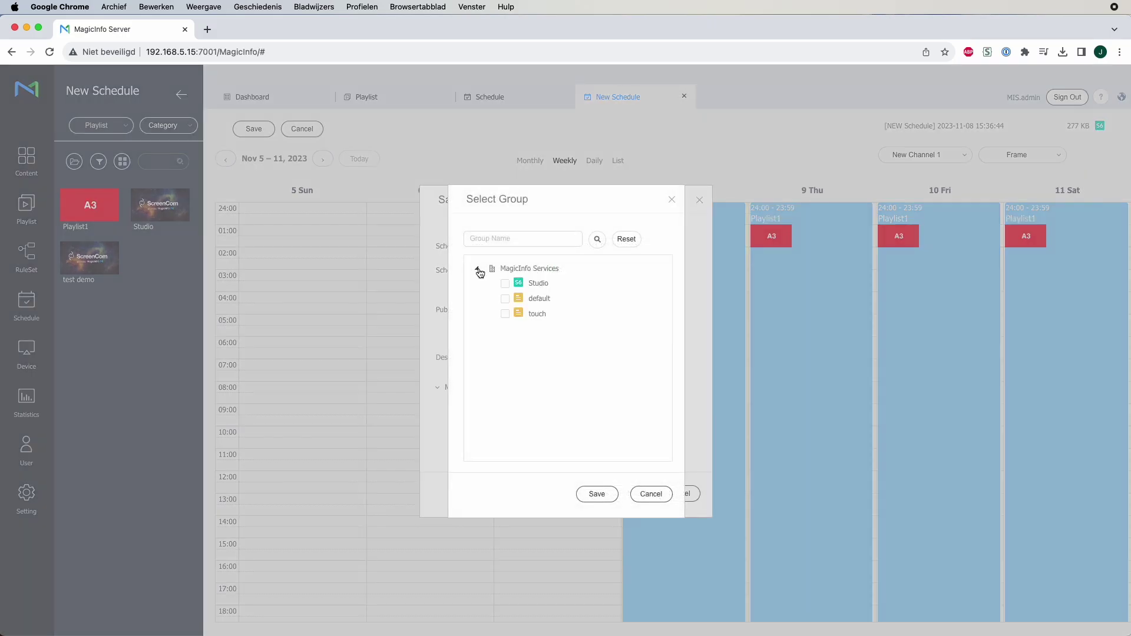
pyautogui.click(506, 284)
pyautogui.click(598, 495)
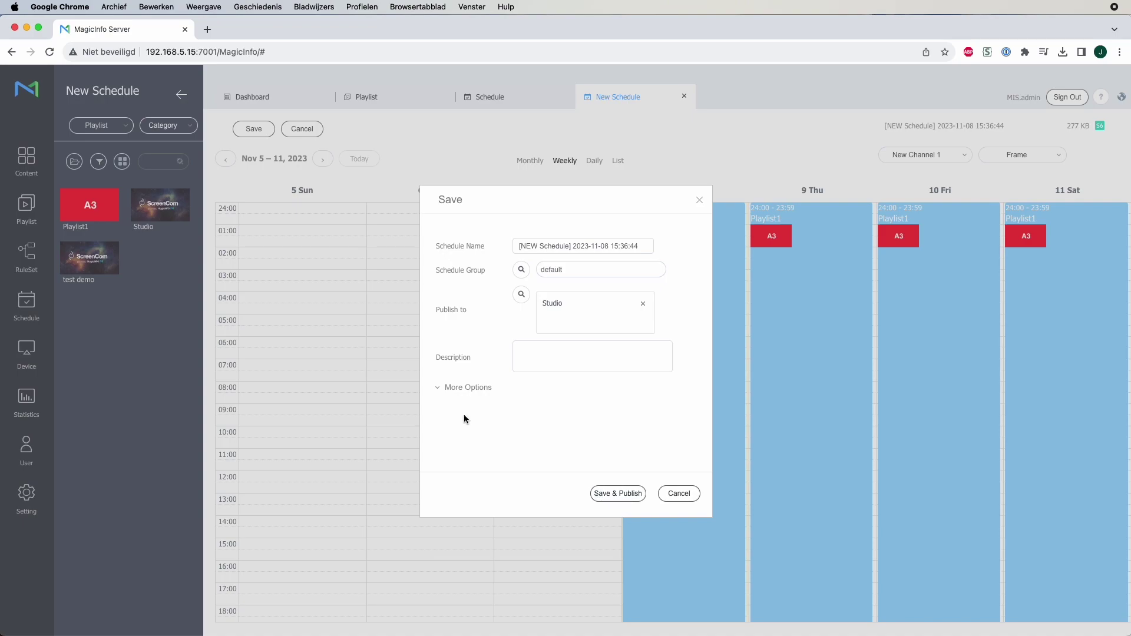
# Step: Enable Deploy with Reservation with a start date of 8 November 2023
pyautogui.click(439, 389)
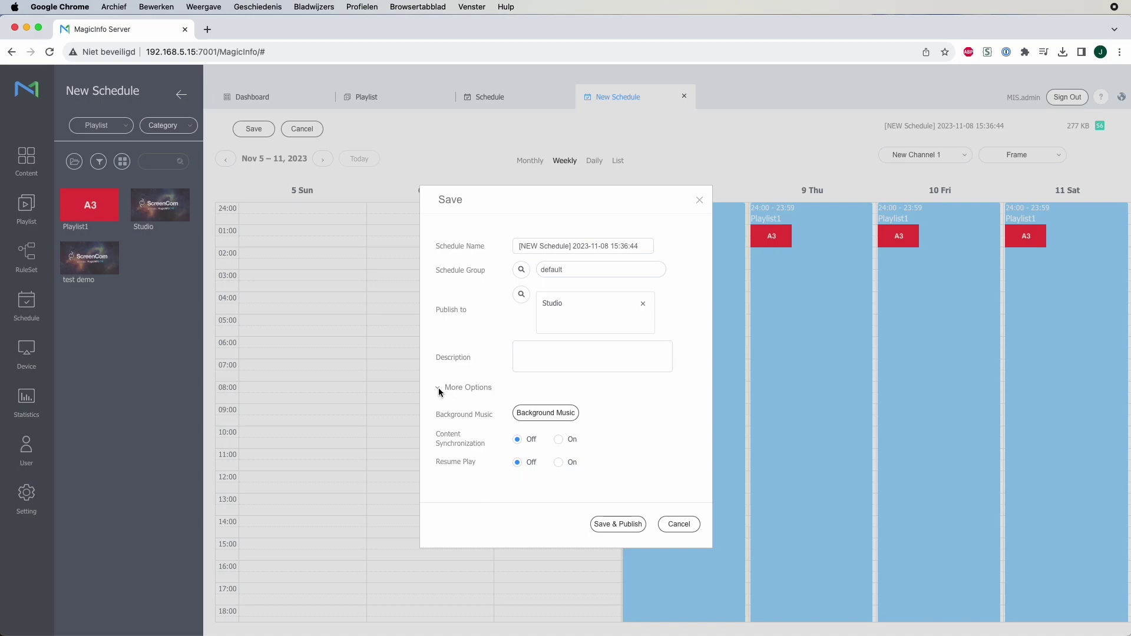
pyautogui.scroll(-1, 472, 402)
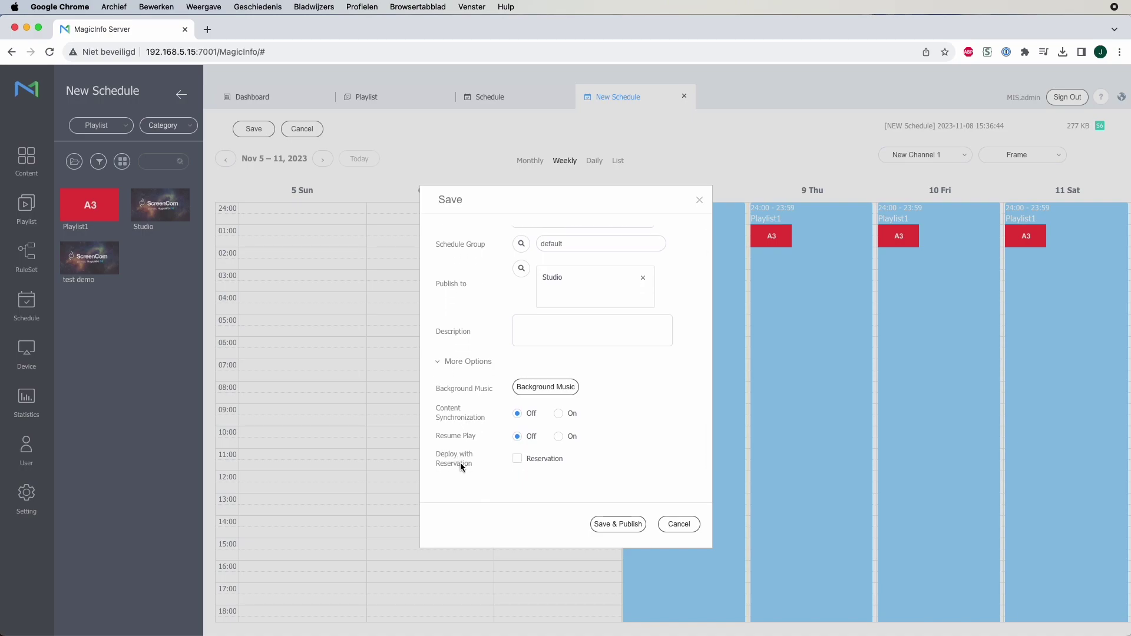
pyautogui.click(518, 461)
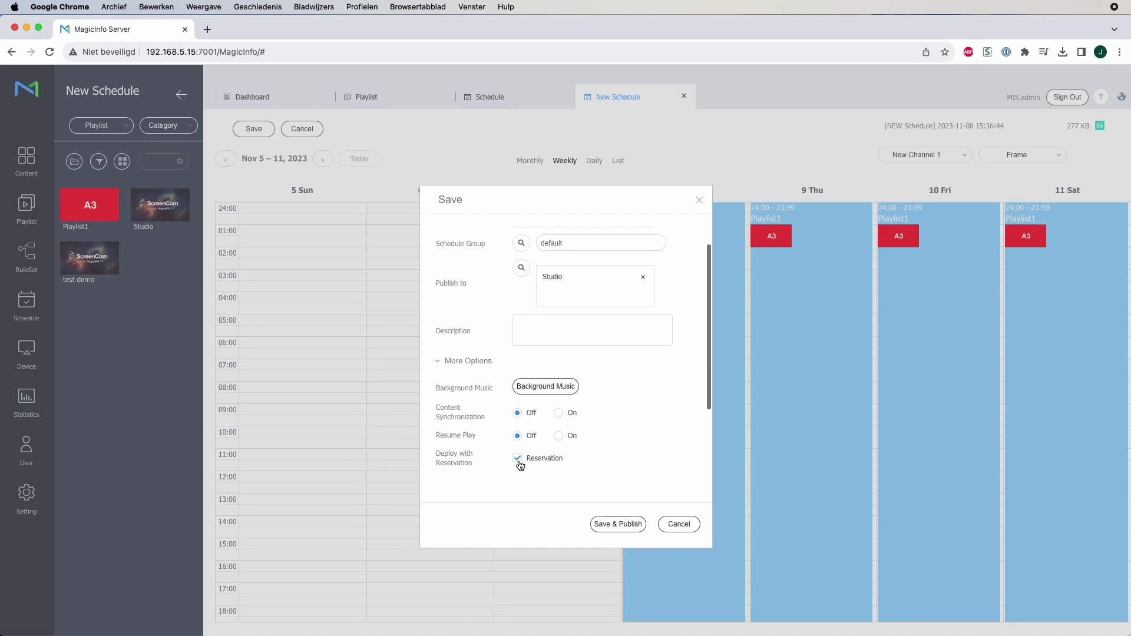
pyautogui.scroll(-2, 520, 466)
pyautogui.scroll(-1, 521, 466)
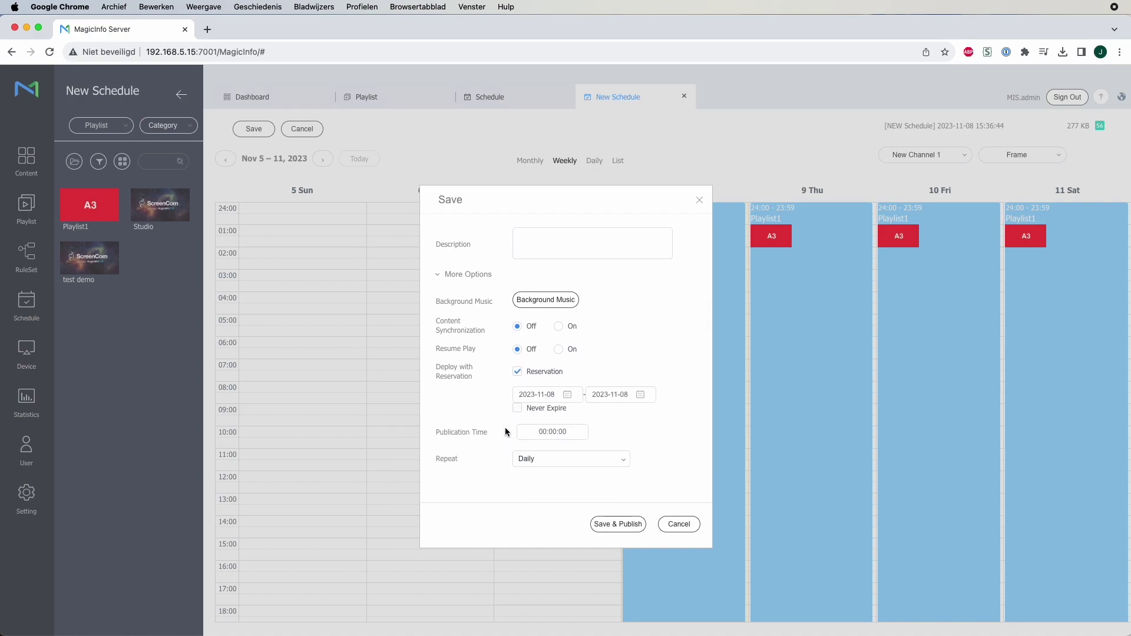
pyautogui.click(565, 396)
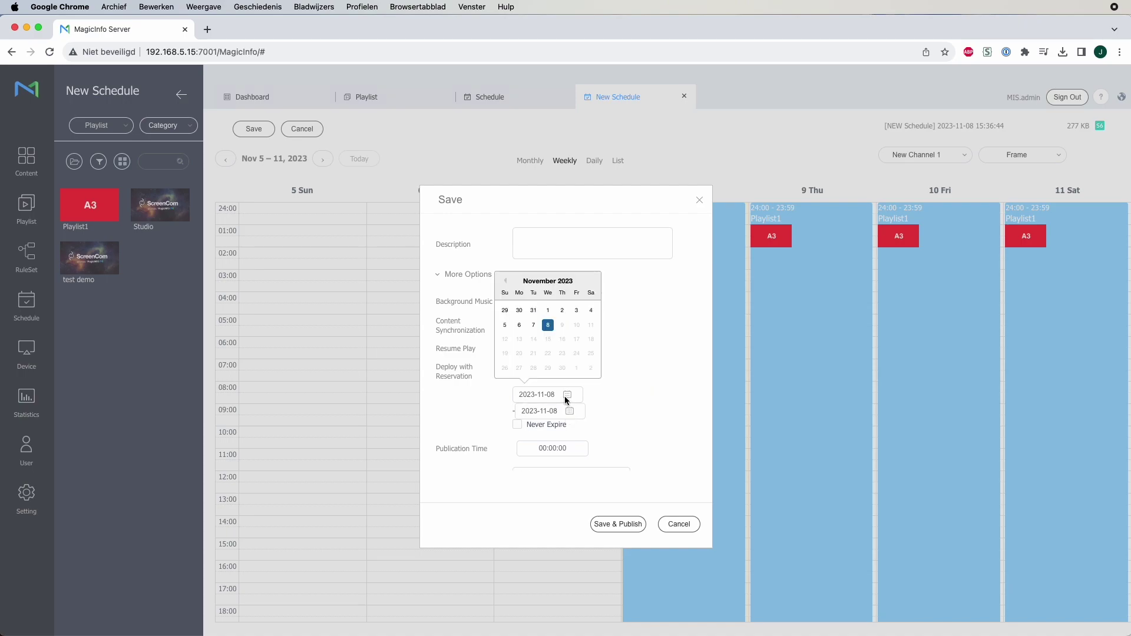
pyautogui.click(548, 326)
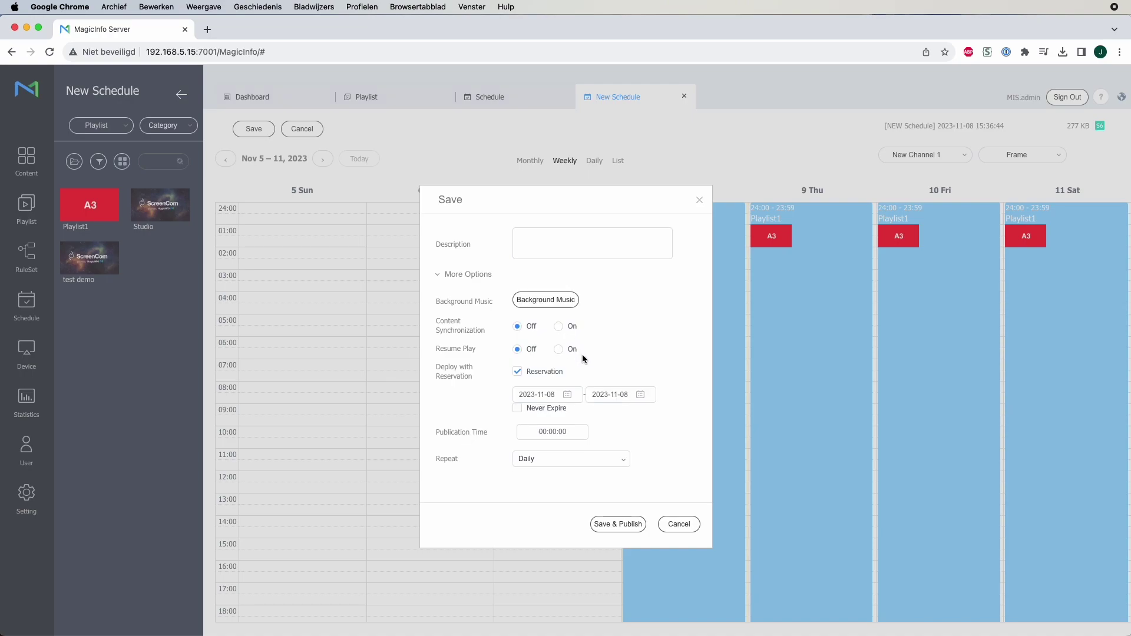
# Step: Set the publication hour to 20 and the reservation end date to 15 November 2023
pyautogui.click(543, 432)
pyautogui.write('2')
pyautogui.click(521, 414)
pyautogui.click(521, 414)
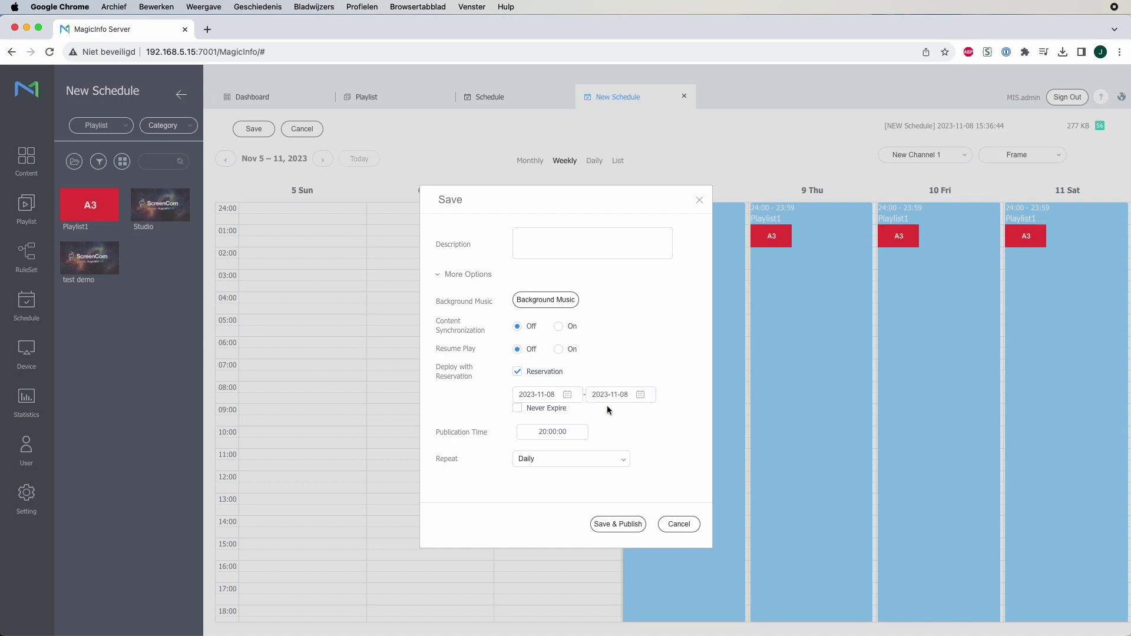
pyautogui.click(641, 395)
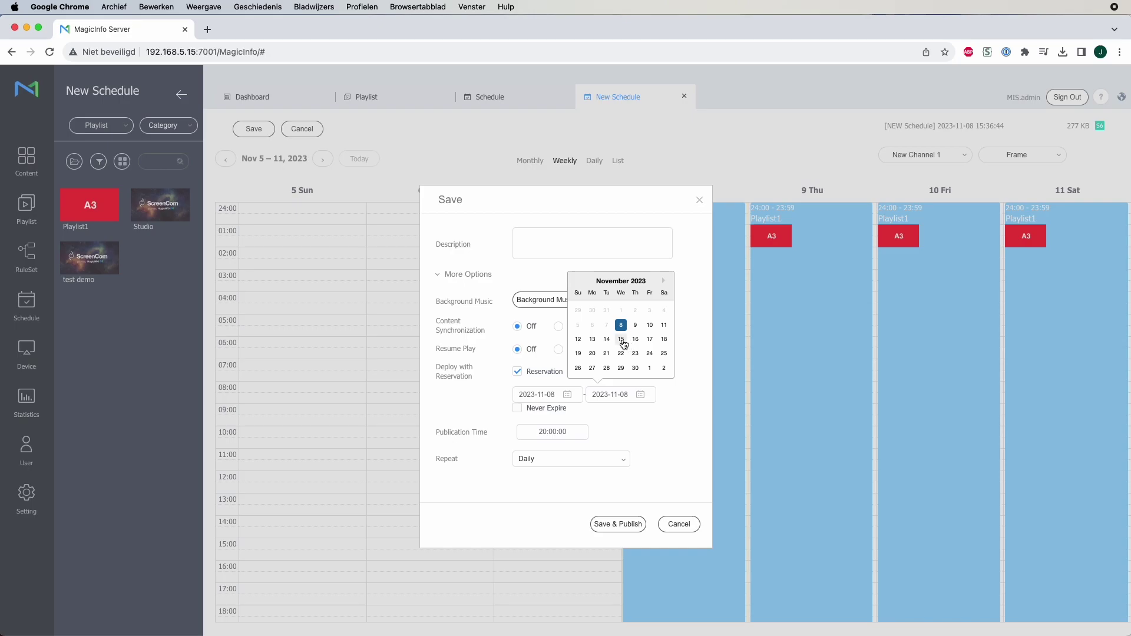
pyautogui.click(622, 340)
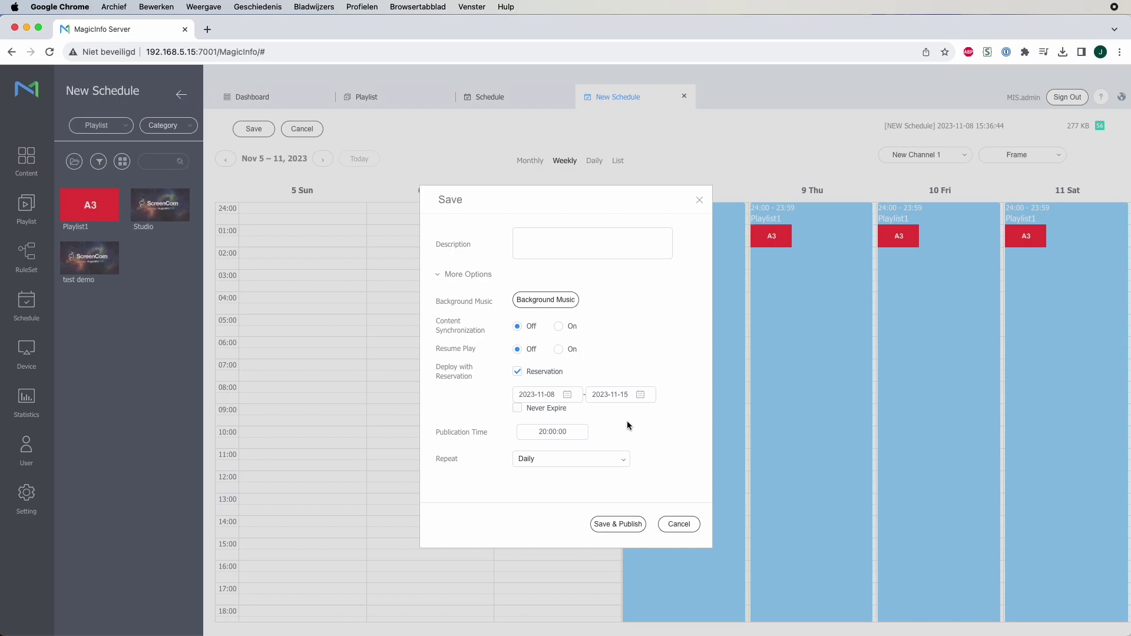
# Step: Save and publish the reserved schedule to the Studio group
pyautogui.click(625, 524)
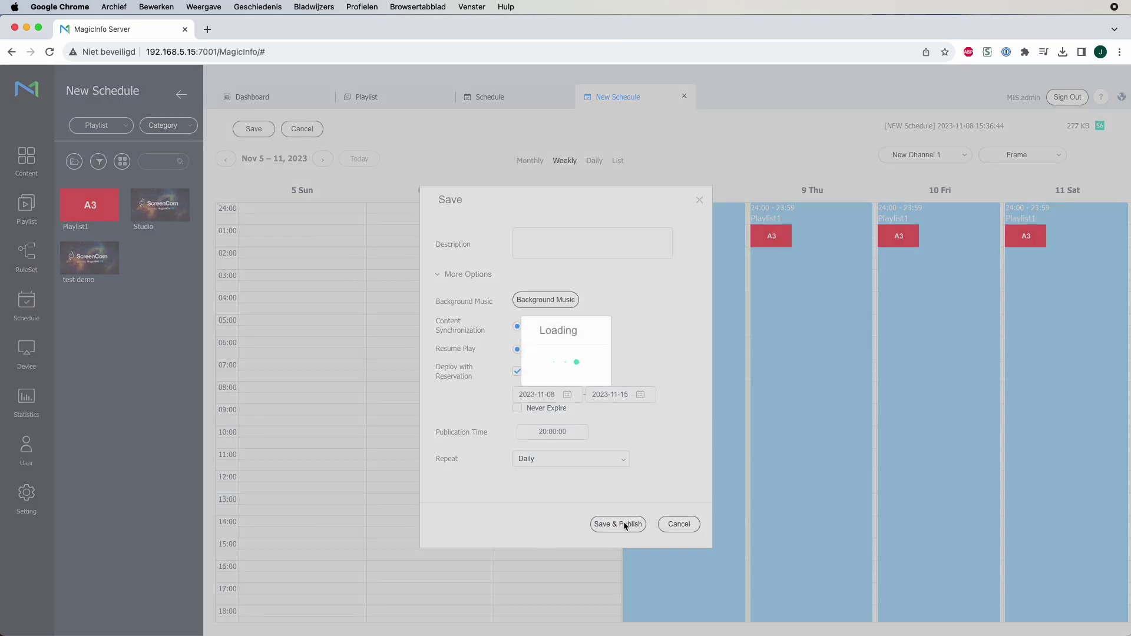